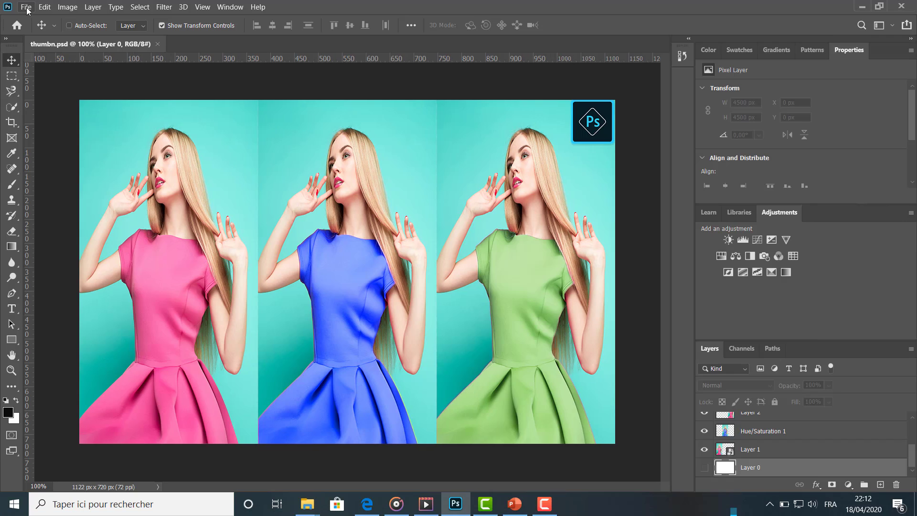
- Open the images 4030 and 31208 from the images resources folder and bring up 4030.jpg
left_click(27, 7)
left_click(36, 30)
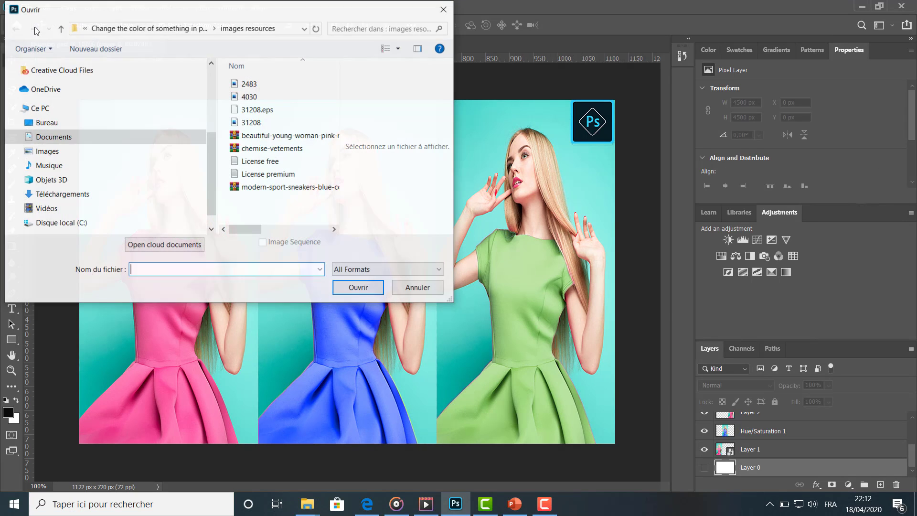
left_click(254, 85)
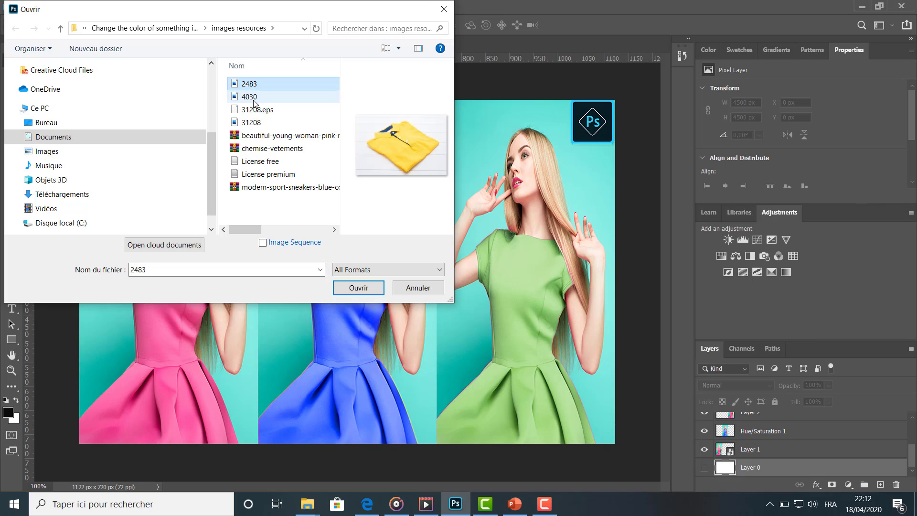
left_click(254, 99)
left_click(252, 123, "ctrl")
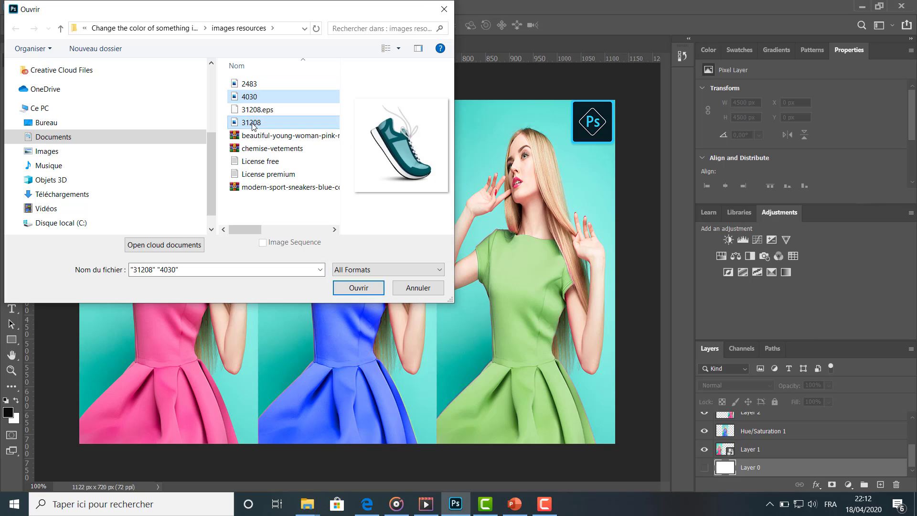
left_click(360, 287)
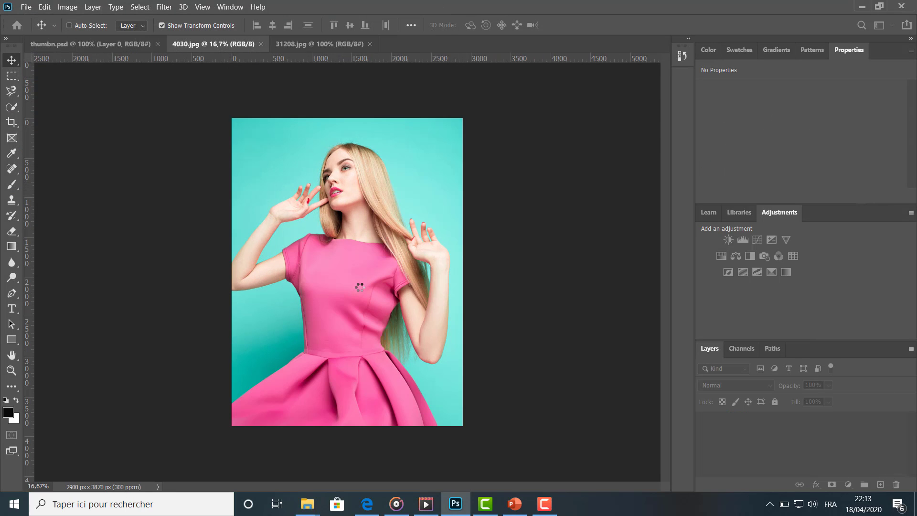
left_click(203, 44)
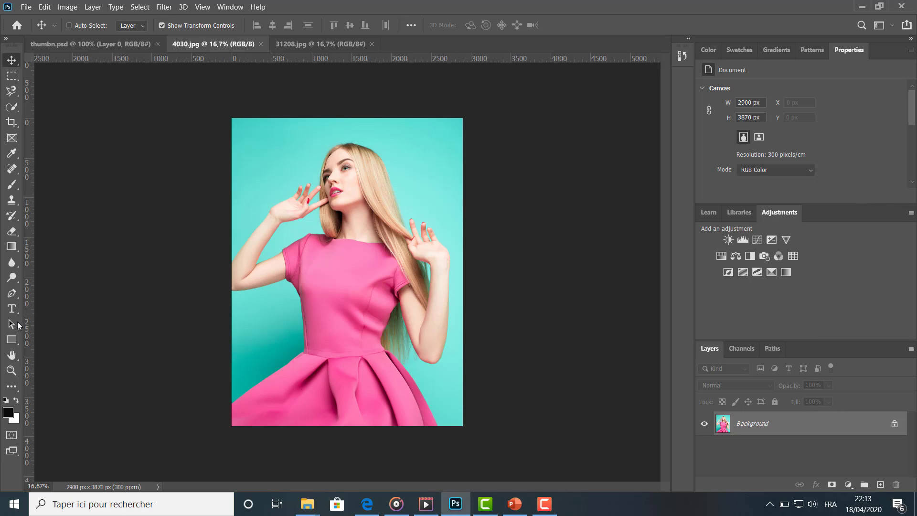
- Select the bodice of the pink dress using the Quick Selection tool with a 186 px brush
left_click(11, 370)
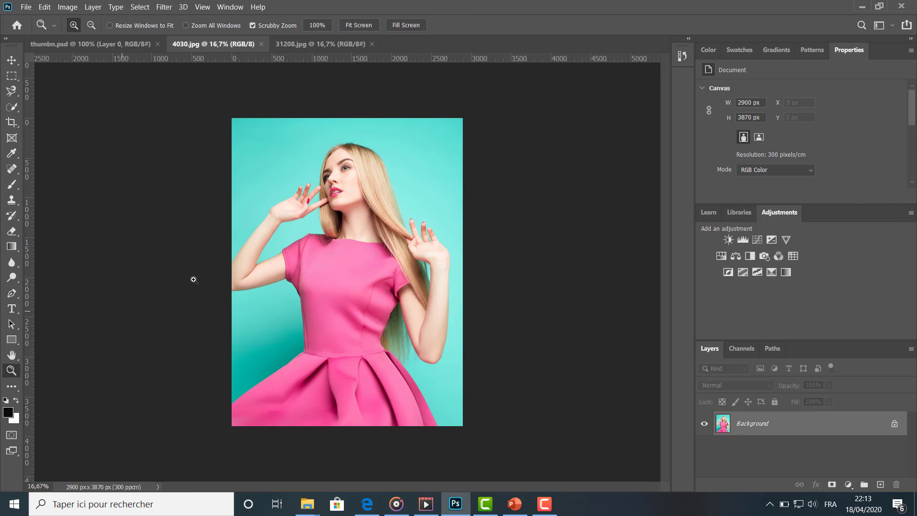
left_click(342, 271)
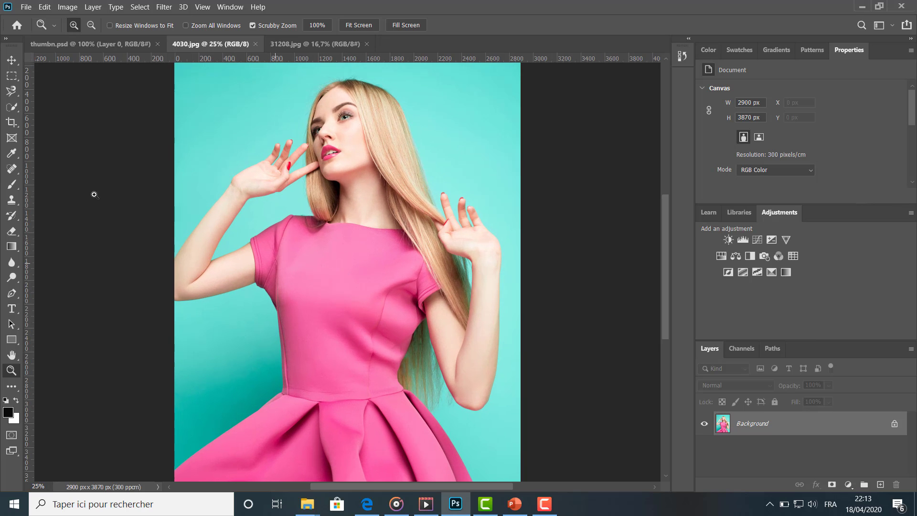
left_click(11, 106)
left_click(72, 117)
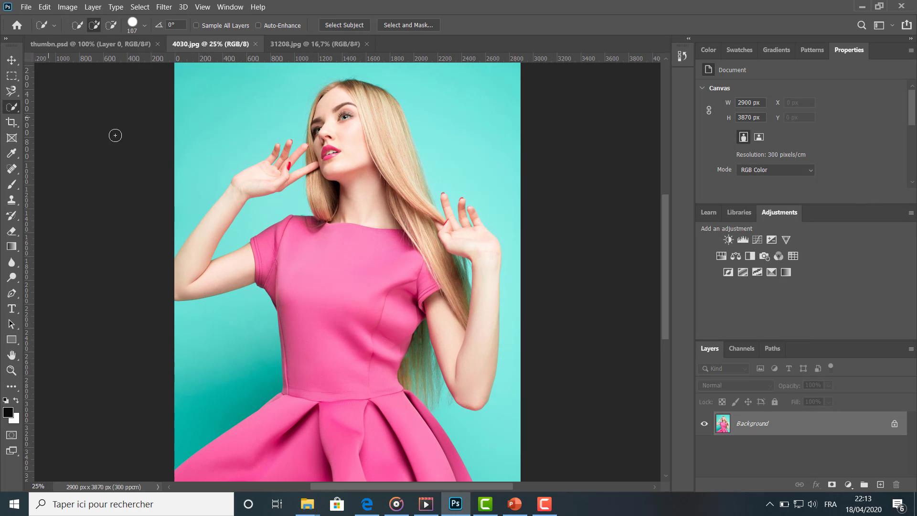
left_click(349, 265)
left_click(311, 242)
left_click(145, 26)
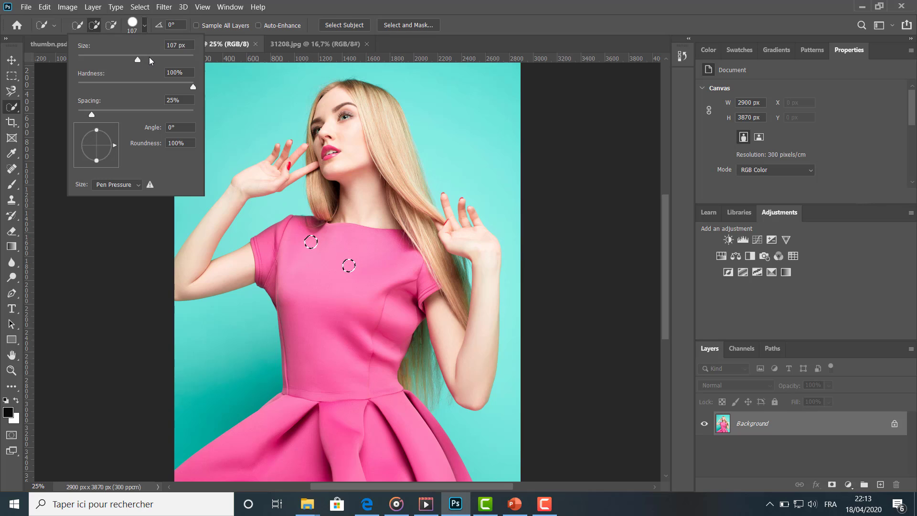
left_click_drag(154, 56, 160, 57)
left_click(333, 273)
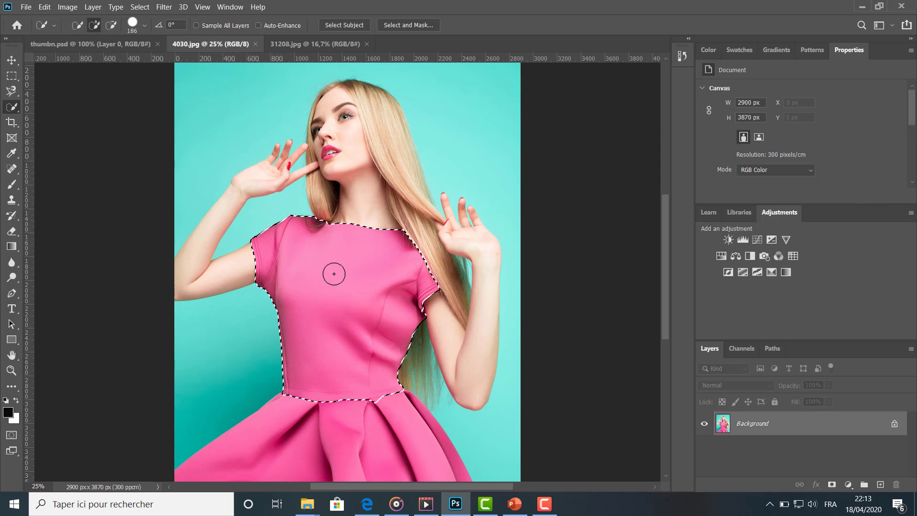
- Extend the selection over the whole skirt, including both outer folds
left_click(348, 443)
left_click(413, 425)
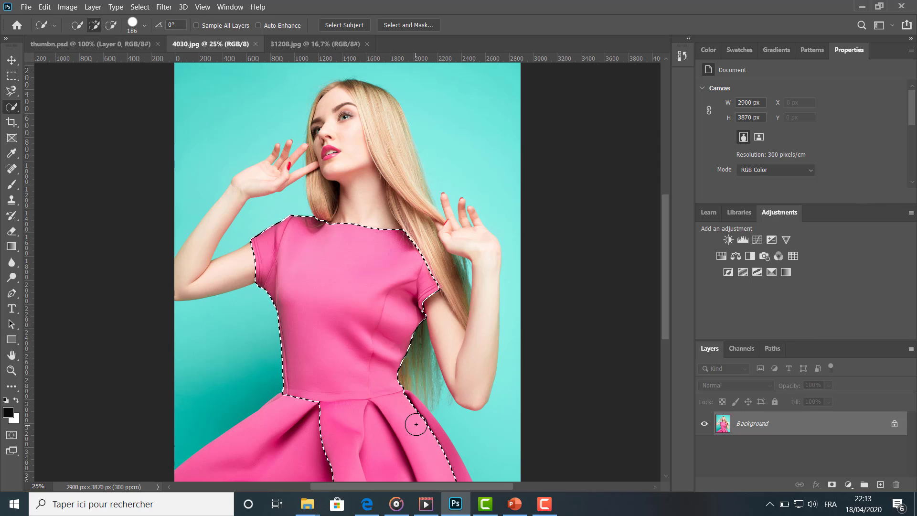
left_click(419, 420)
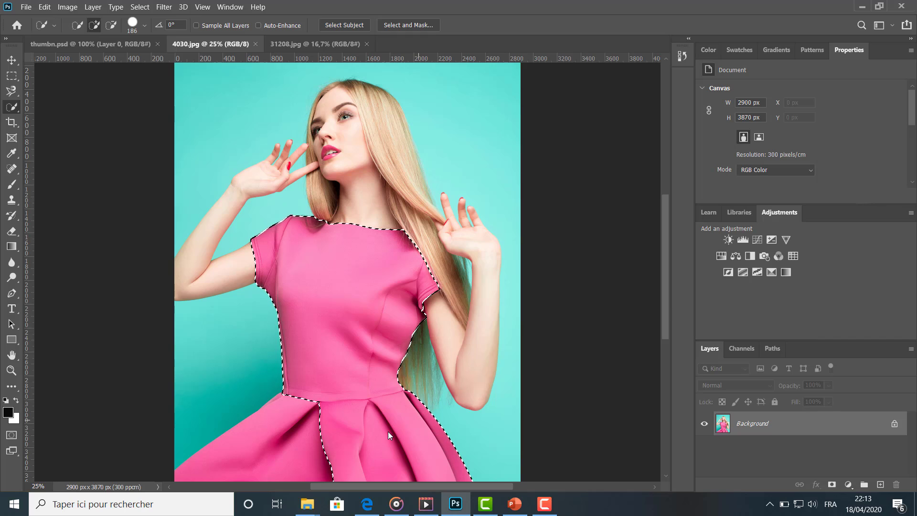
left_click(283, 438)
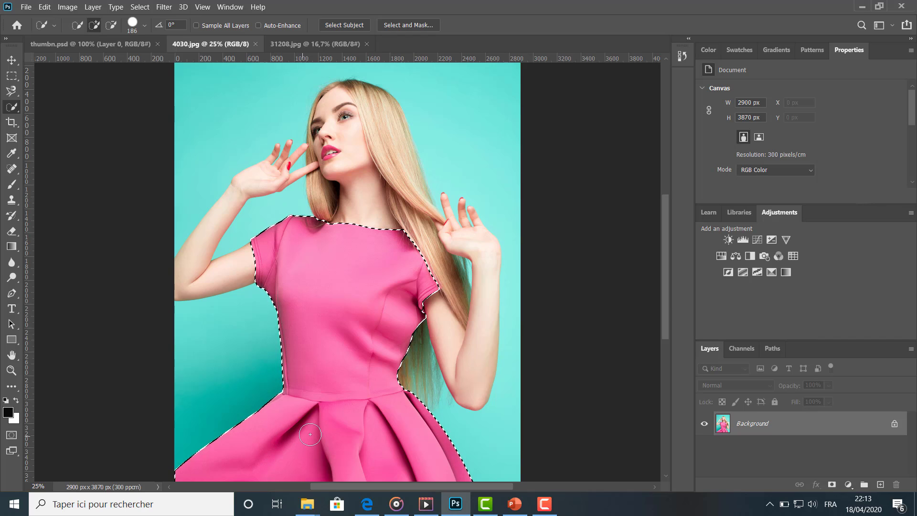
- Convert the background to a regular layer and copy the selected dress onto a new layer
double_click(829, 426)
key("ctrl+c")
left_click(553, 147)
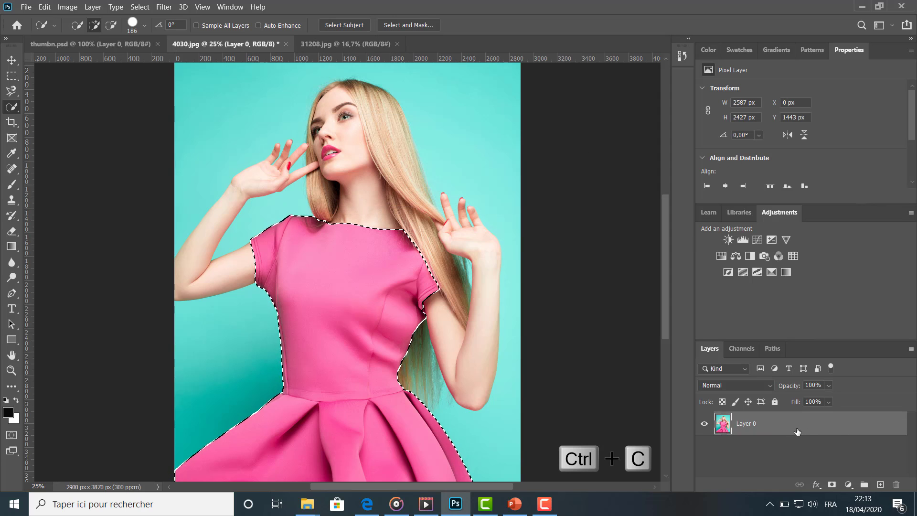
key("ctrl+v")
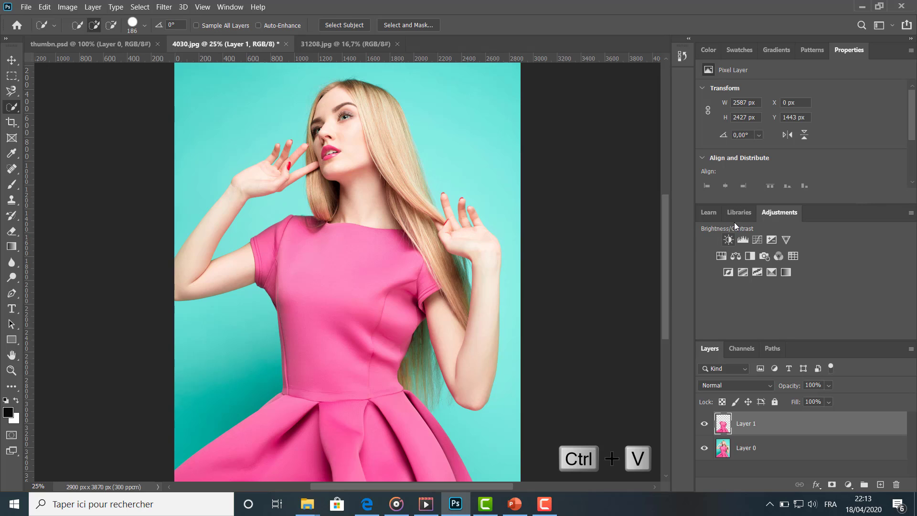
- Add a Hue/Saturation adjustment layer clipped to the copied dress layer
left_click(721, 256)
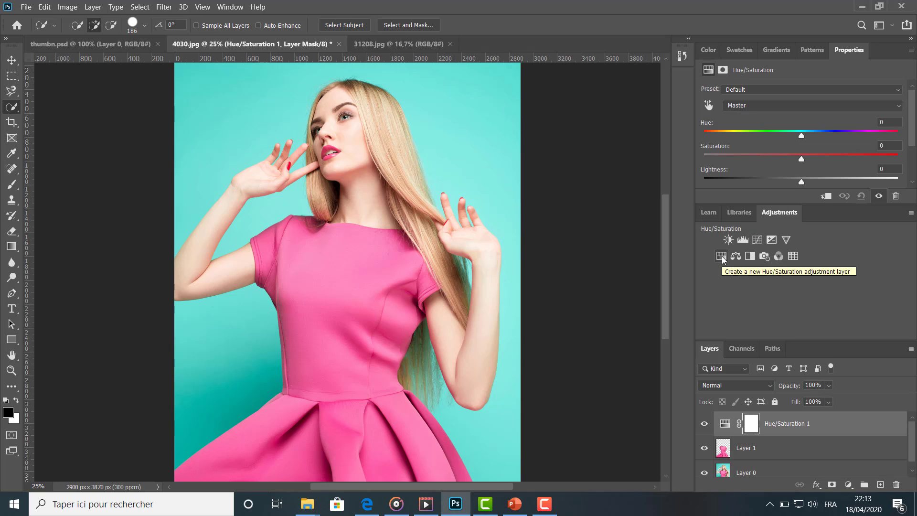
left_click(827, 196)
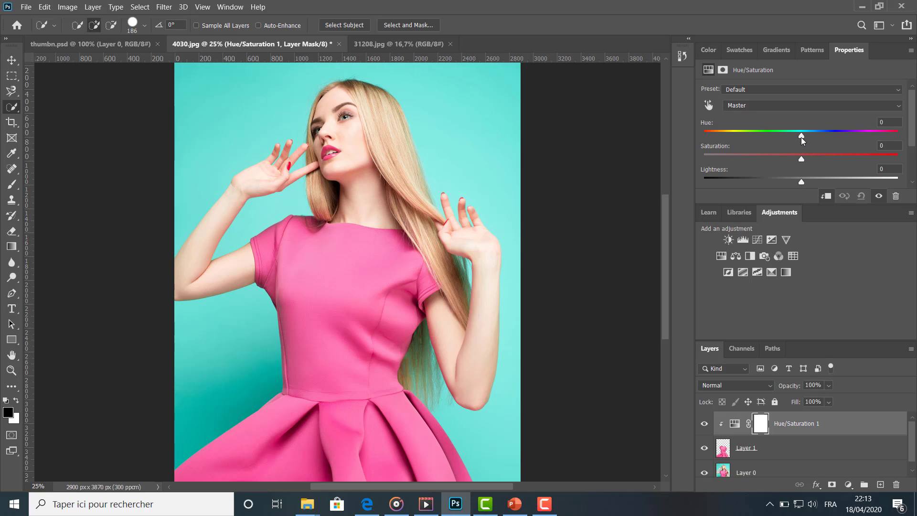
- Recolor the dress yellow-green with hue +97, fine-tune its saturation, and compare it with the adjustment hidden and shown
left_click_drag(802, 139, 858, 134)
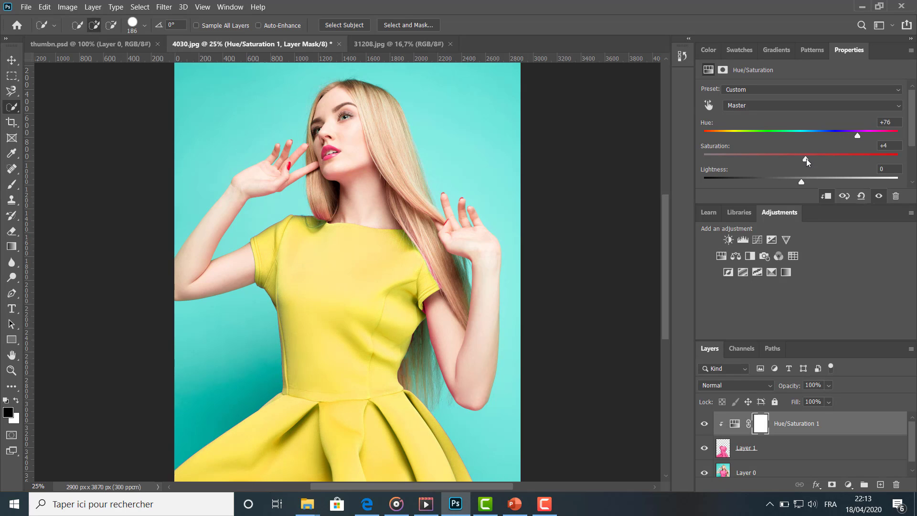
mouse_move(806, 158)
left_mouse_down()
mouse_move(823, 157)
mouse_move(793, 157)
left_mouse_up()
left_click_drag(860, 138, 864, 138)
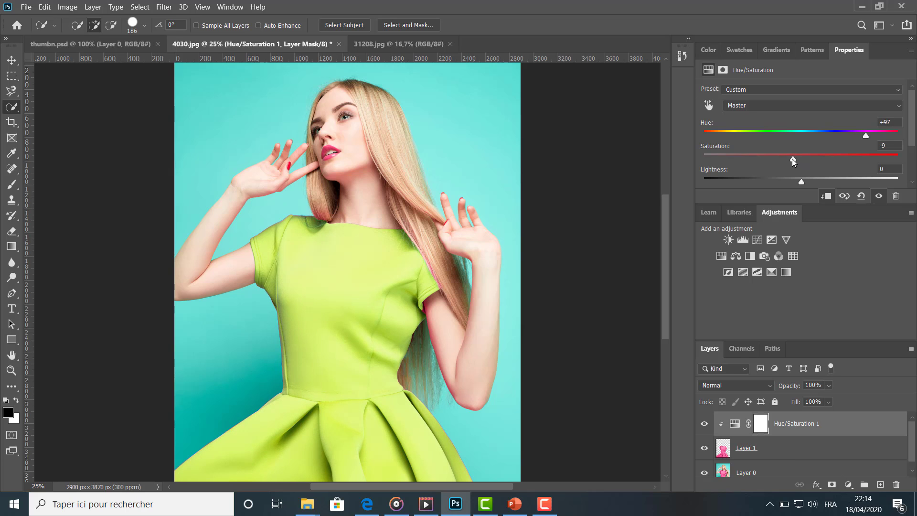
left_click_drag(792, 158, 798, 158)
left_click(706, 425)
left_click(704, 425)
left_click(705, 424)
left_click(704, 425)
- Recolor the dress blue with hue -109 and saturation +40, comparing it with the original pink along the way
left_click_drag(866, 137, 744, 141)
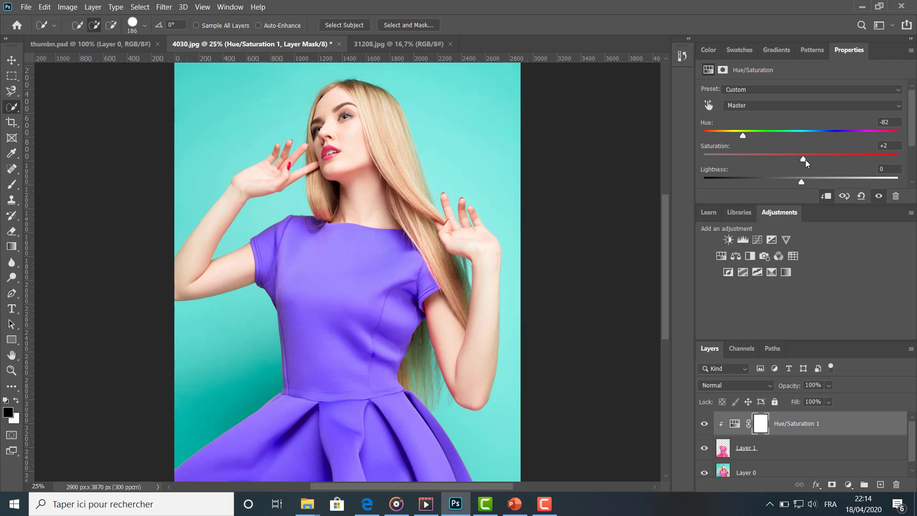
left_click_drag(805, 159, 842, 161)
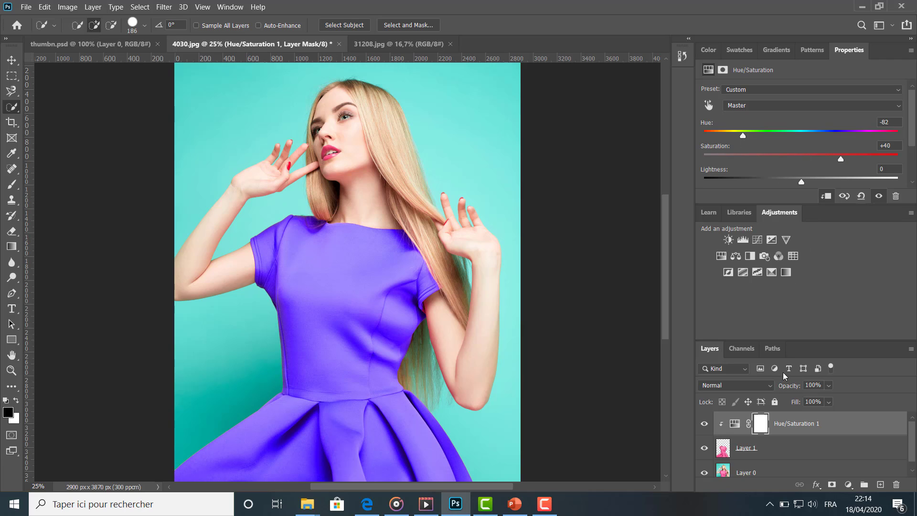
left_click(704, 424)
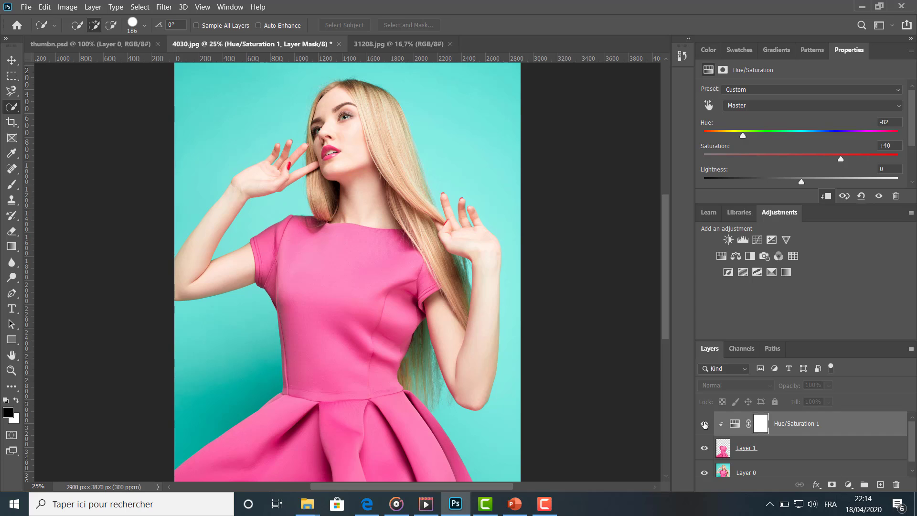
left_click(704, 423)
left_click(704, 423)
left_click(704, 424)
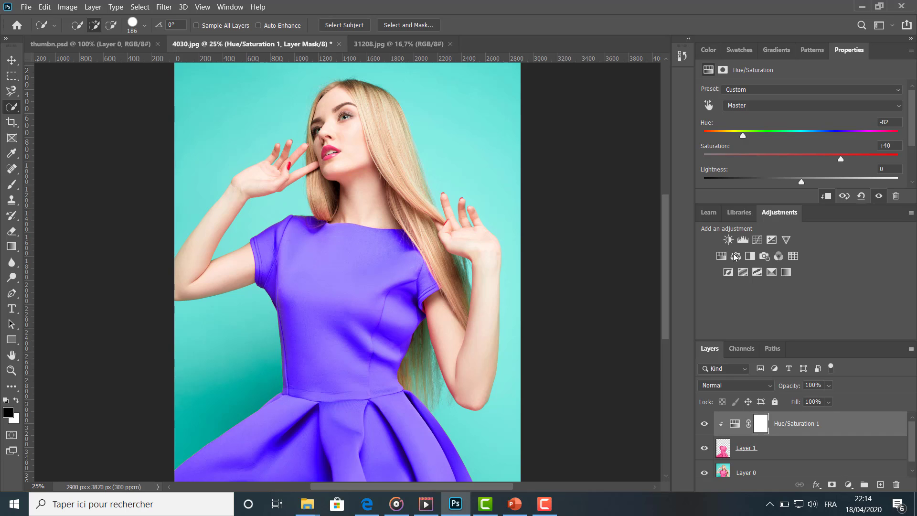
left_click_drag(744, 138, 735, 138)
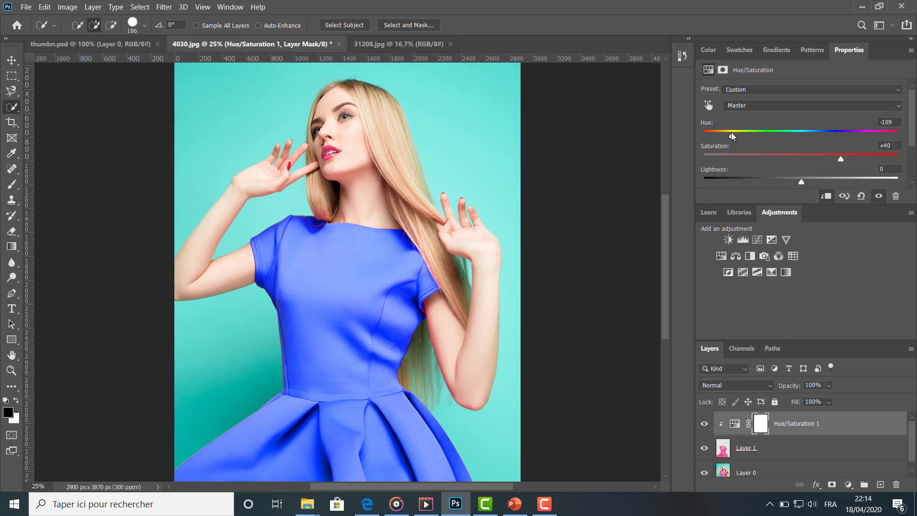
- In 31208.jpg, convert the background to a regular layer and add a Hue/Saturation adjustment layer above the shoe
left_click(376, 44)
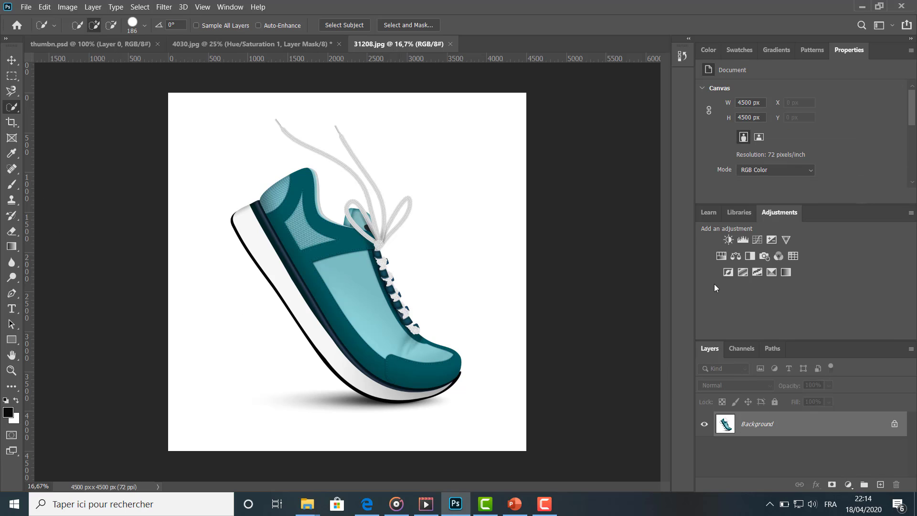
double_click(807, 429)
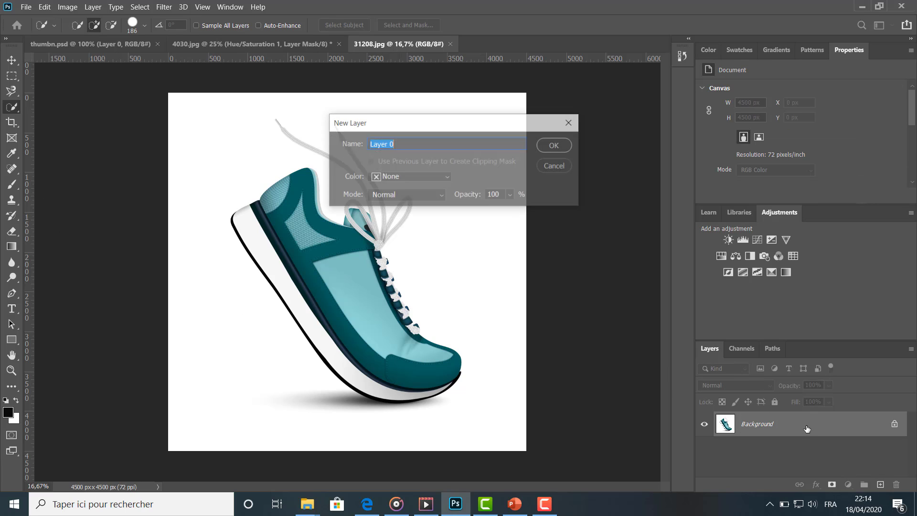
left_click(555, 146)
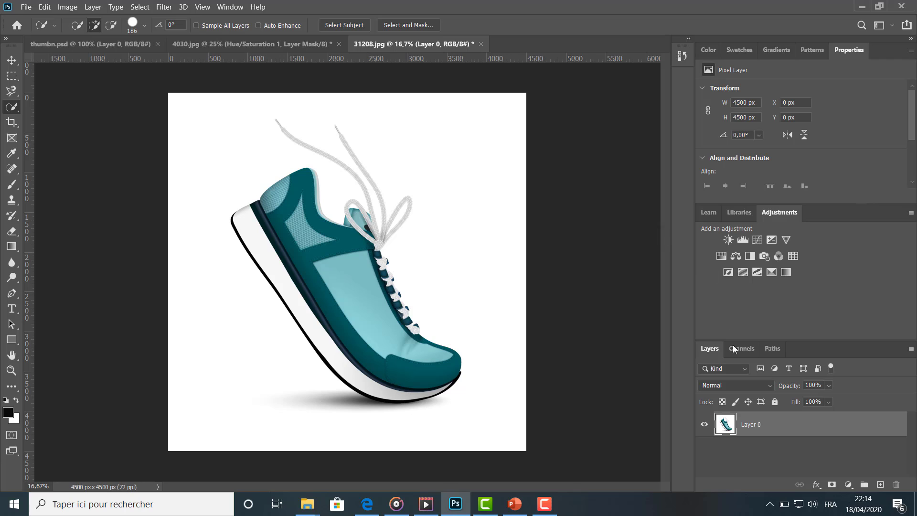
left_click(722, 253)
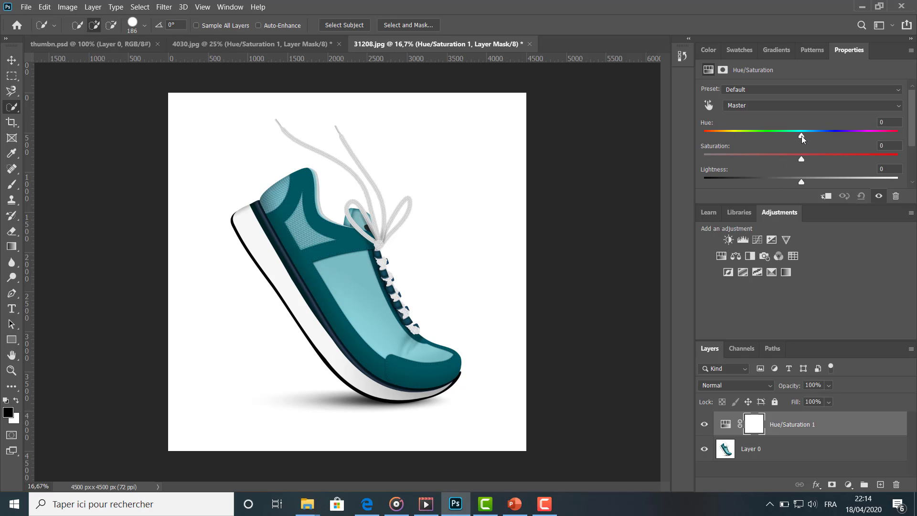
- Recolor the shoe green with hue -117 and saturation +29, and compare it with the original color
left_click_drag(807, 137, 729, 137)
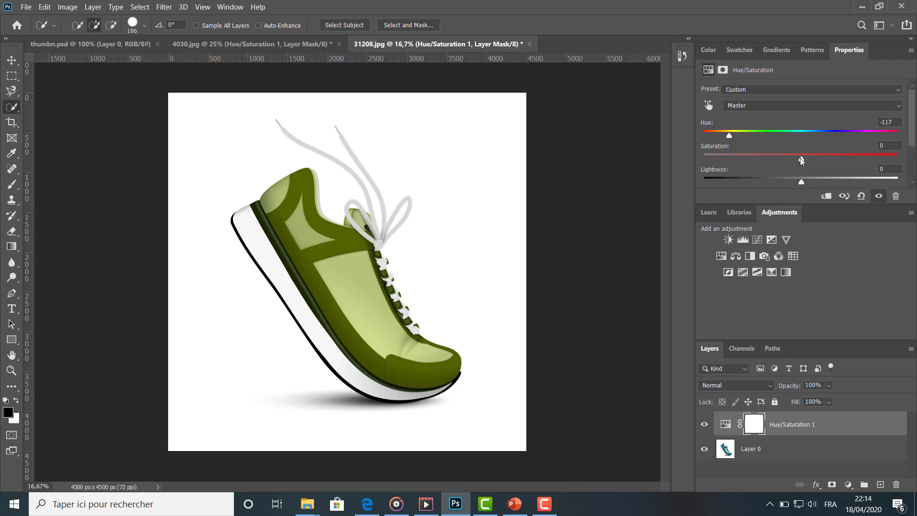
left_click_drag(801, 160, 832, 159)
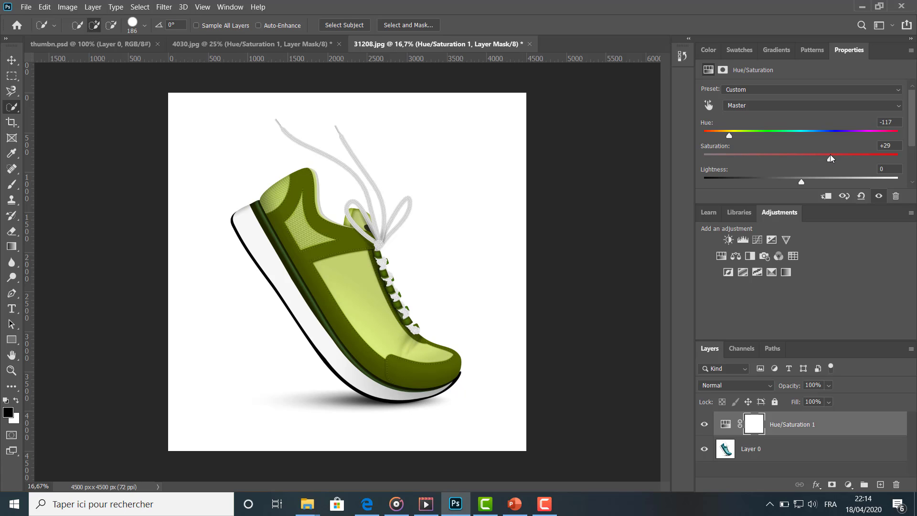
left_click(705, 425)
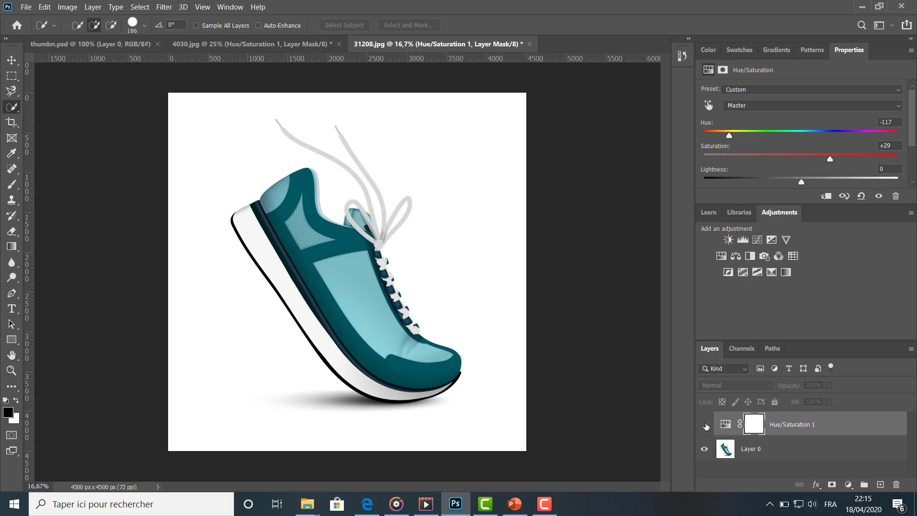
left_click(706, 425)
left_click(705, 425)
left_click(705, 425)
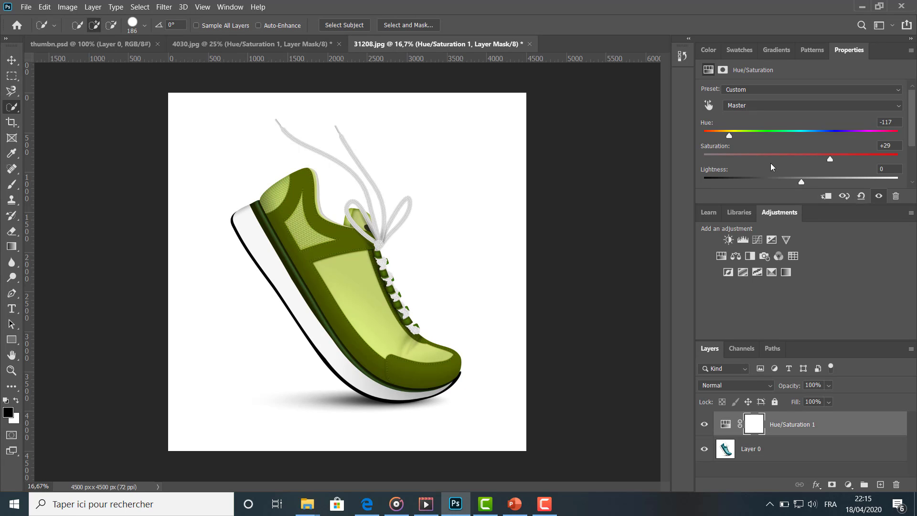
- Recolor the shoe blue with hue +52 and saturation +37, and compare it with the adjustment hidden and shown
left_click_drag(729, 138, 834, 163)
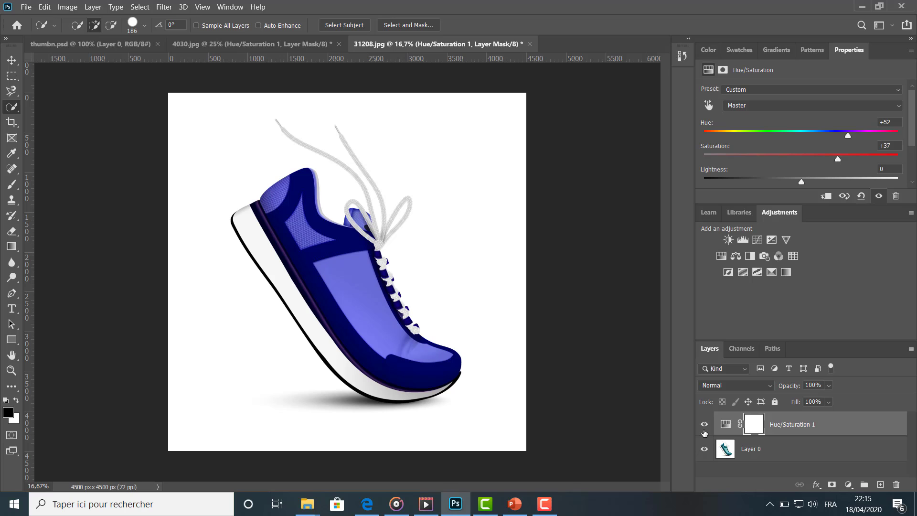
left_click(706, 425)
left_click(705, 425)
left_click(706, 426)
left_click(705, 425)
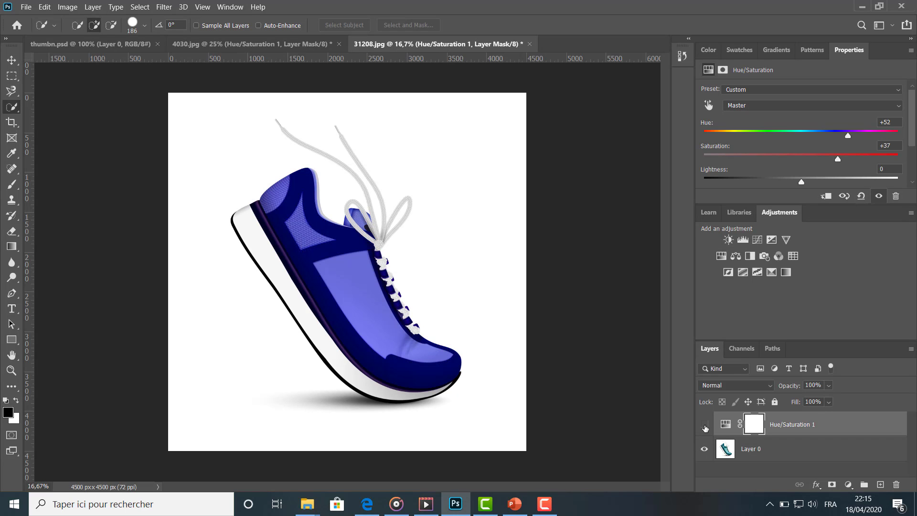
left_click(706, 426)
left_click(705, 426)
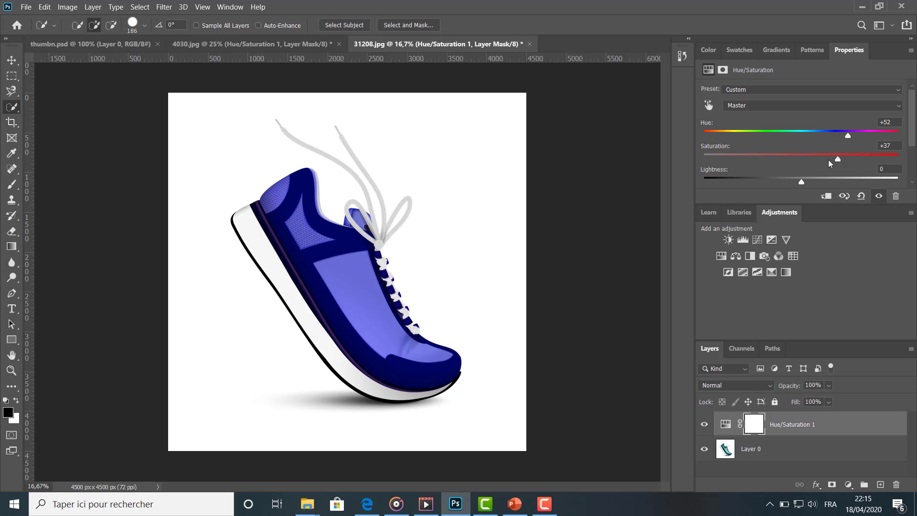
- Recolor the shoe pink with hue +154, lower its saturation, and compare it with the original color
left_click_drag(848, 139, 889, 137)
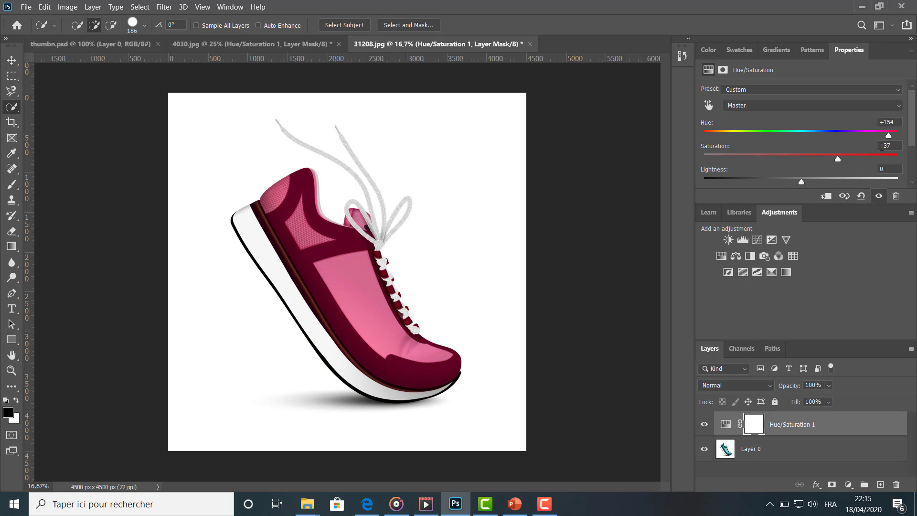
mouse_move(836, 163)
left_mouse_down()
mouse_move(862, 158)
mouse_move(826, 163)
left_mouse_up()
left_click(704, 423)
left_click(704, 424)
left_click(704, 423)
left_click(704, 423)
- Recolor the shoe brown with hue -151 and increase its saturation
left_click_drag(889, 137, 721, 135)
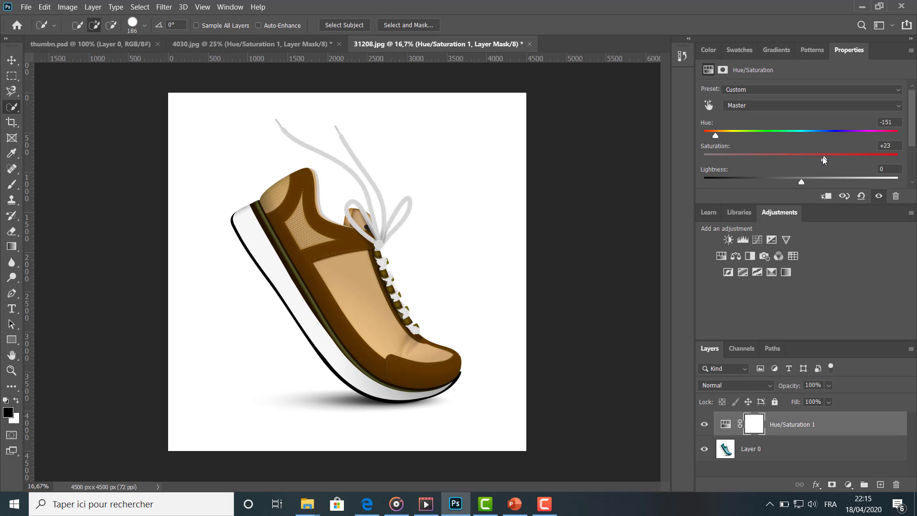
left_click_drag(824, 159, 846, 159)
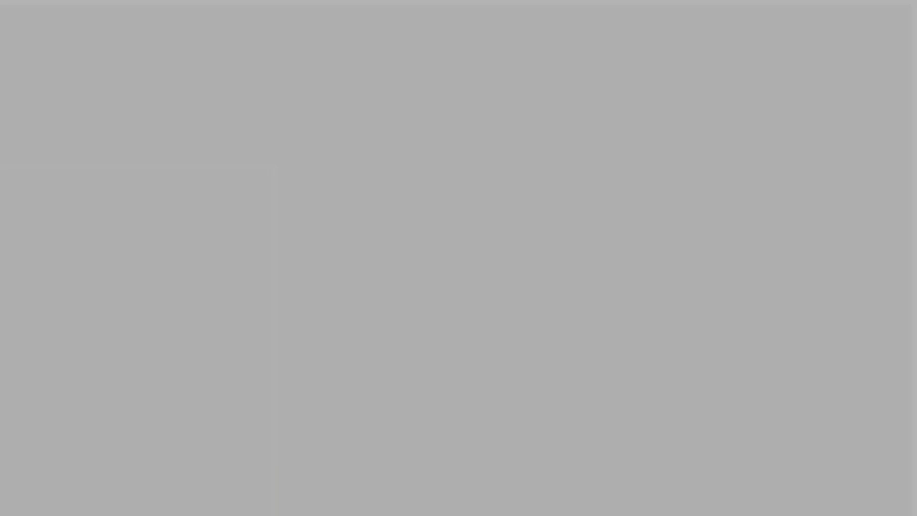